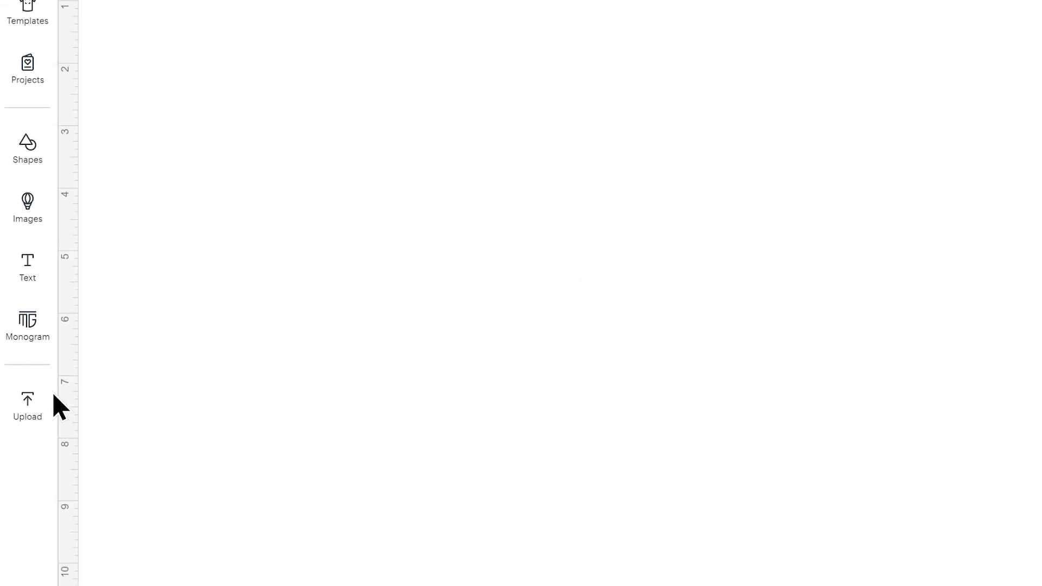
- Load svg-01-flower-pot-school-craftwithsarah.svg from the 01 Cricut Version folder as a new image upload
left_click(37, 399)
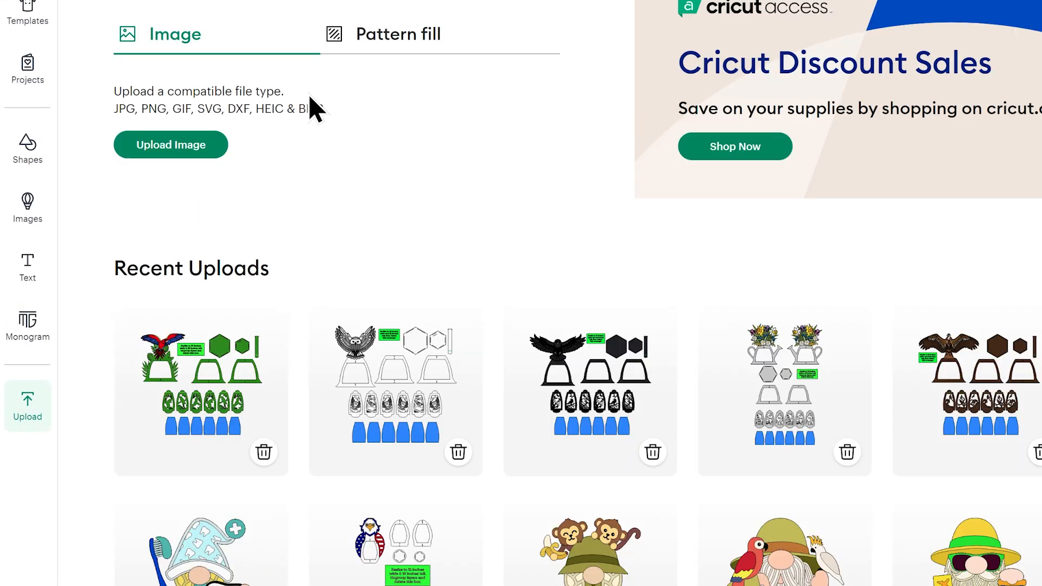
left_click(174, 157)
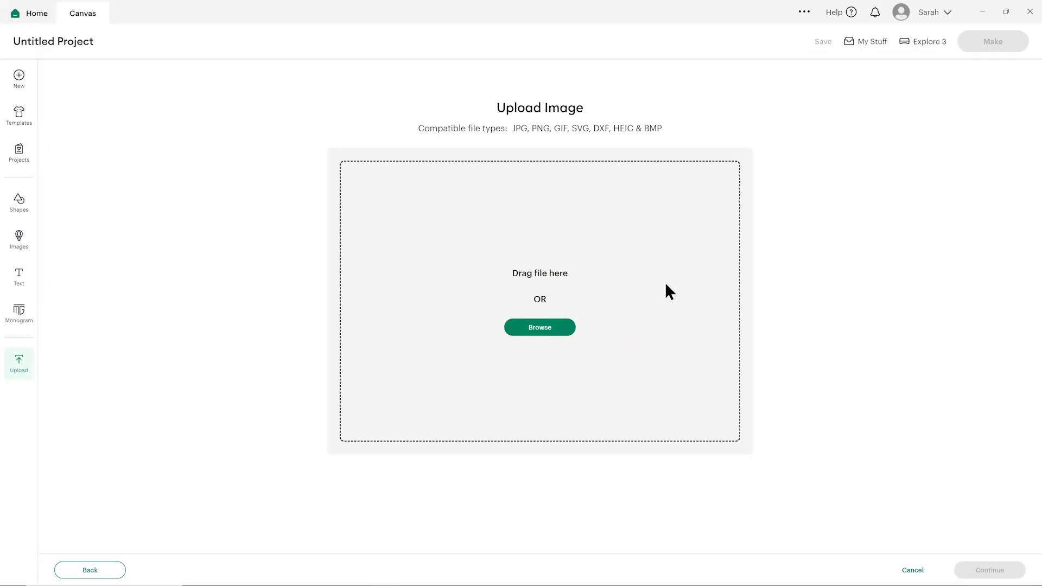
key("alt+Tab")
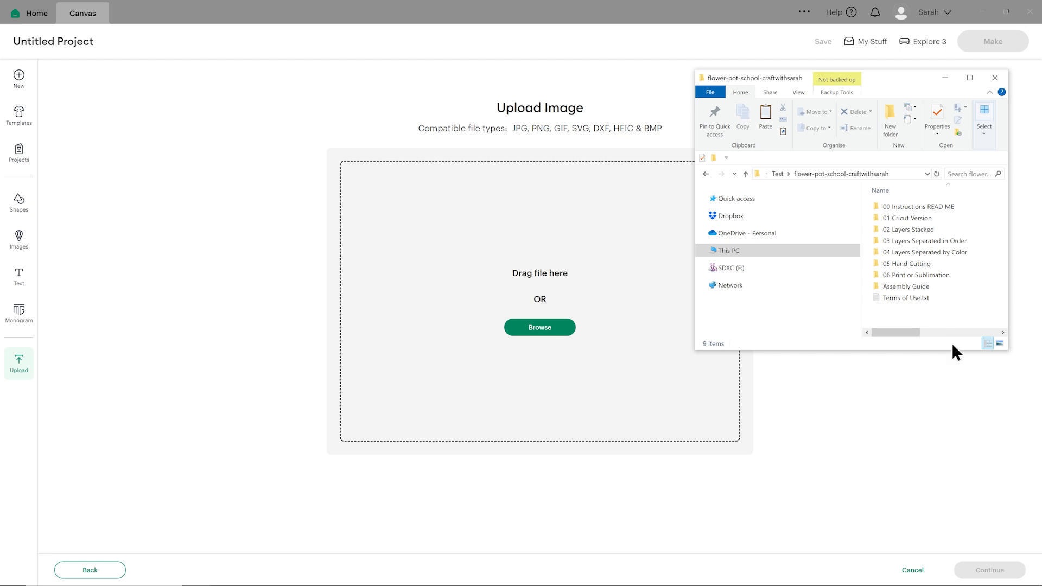
left_click(924, 220)
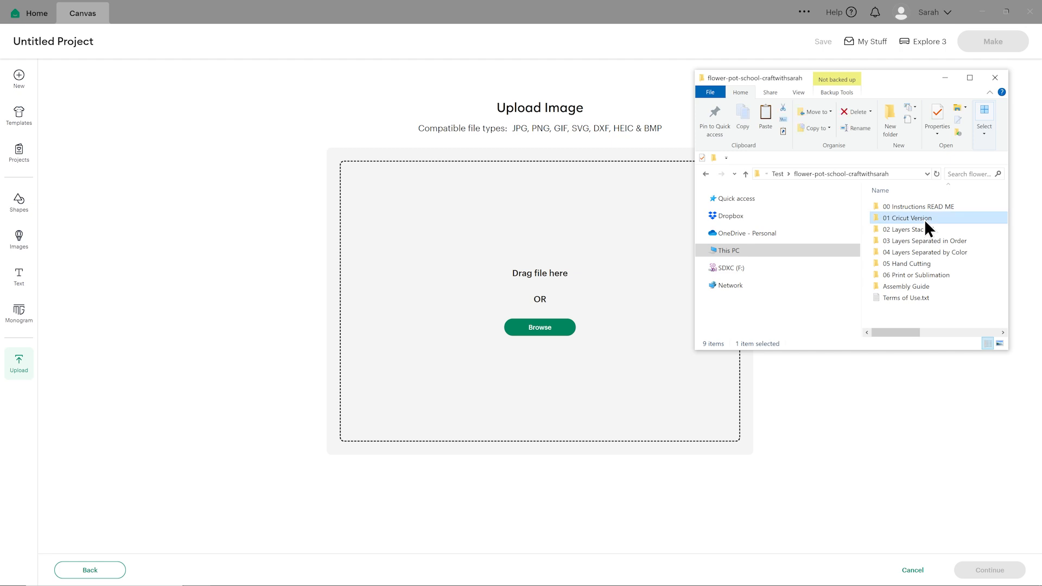
double_click(923, 219)
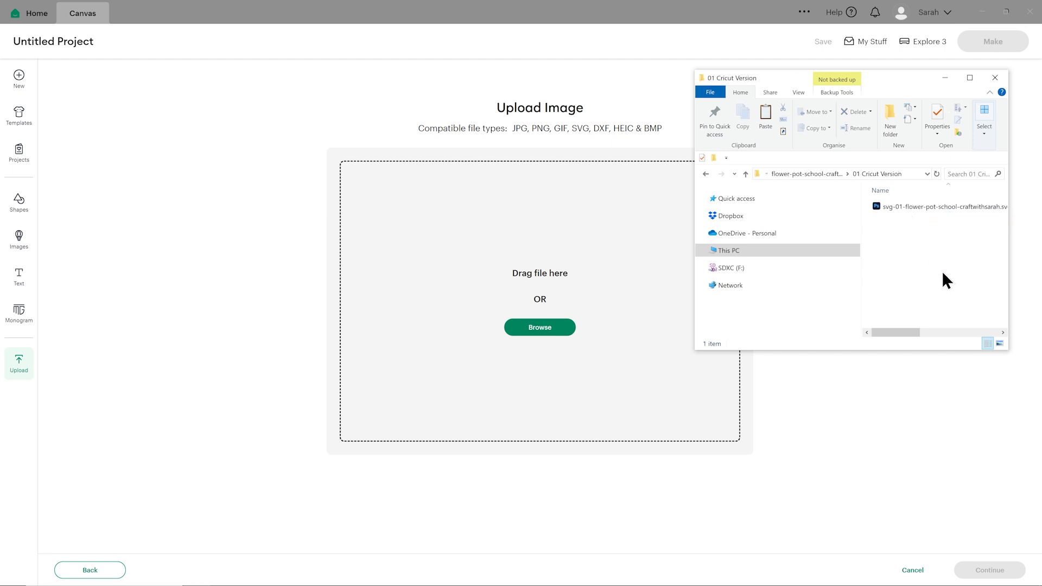
left_click_drag(907, 206, 525, 332)
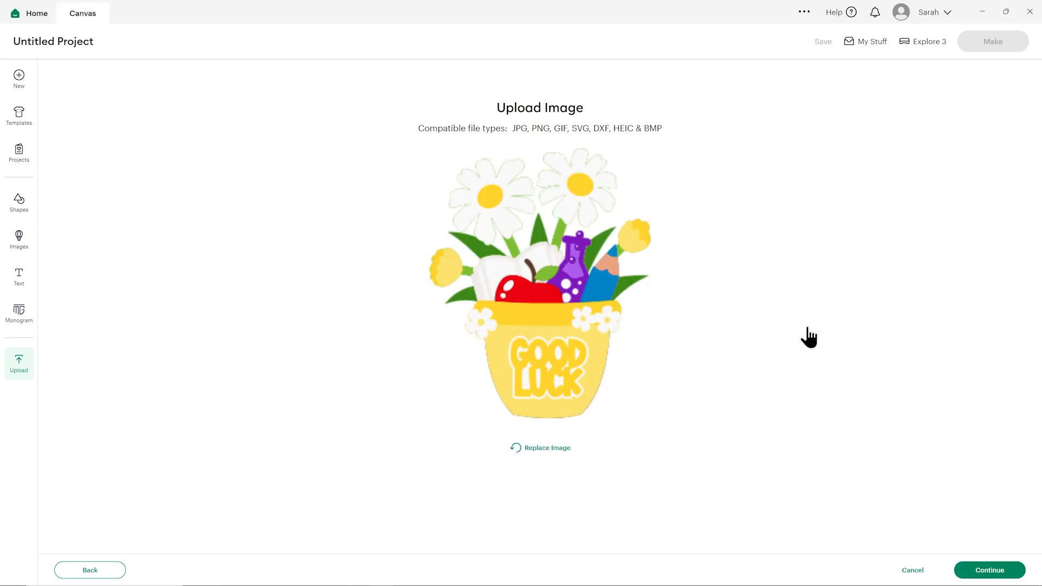
- Upload the flower pot design with its default image details, add it to the canvas, and collapse the image library
left_click(979, 569)
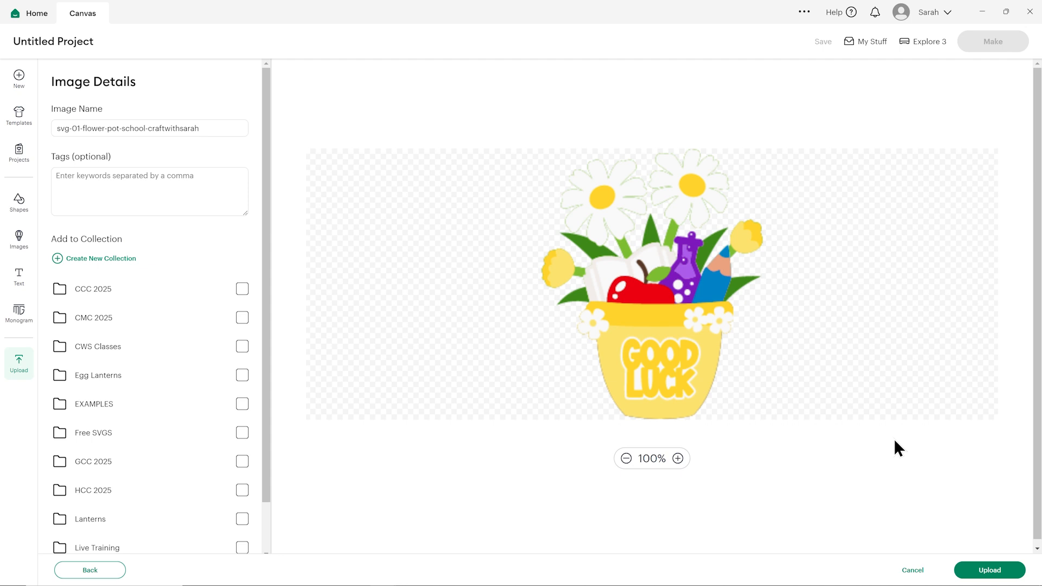
left_click(976, 571)
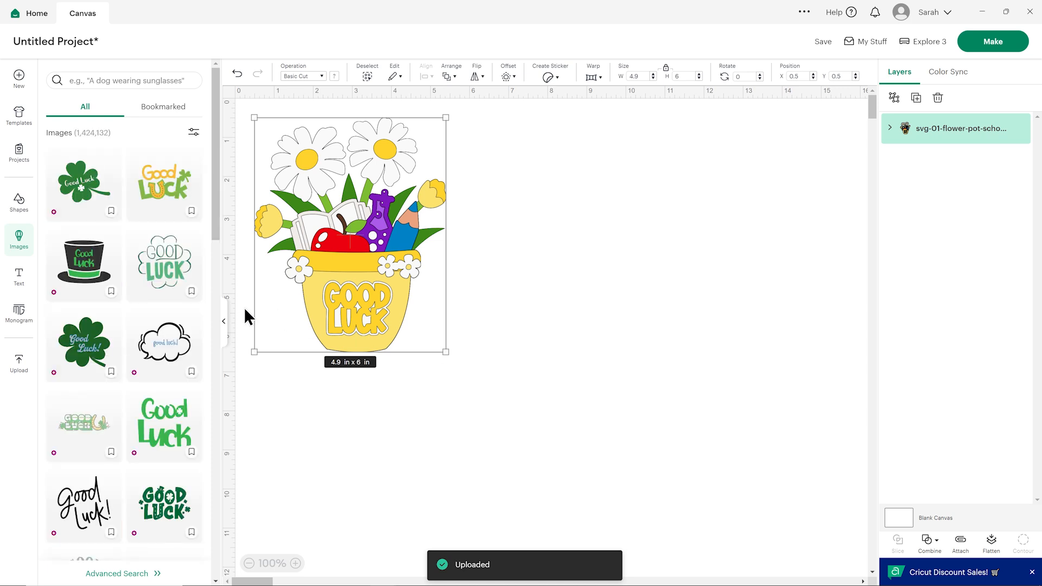
left_click(225, 340)
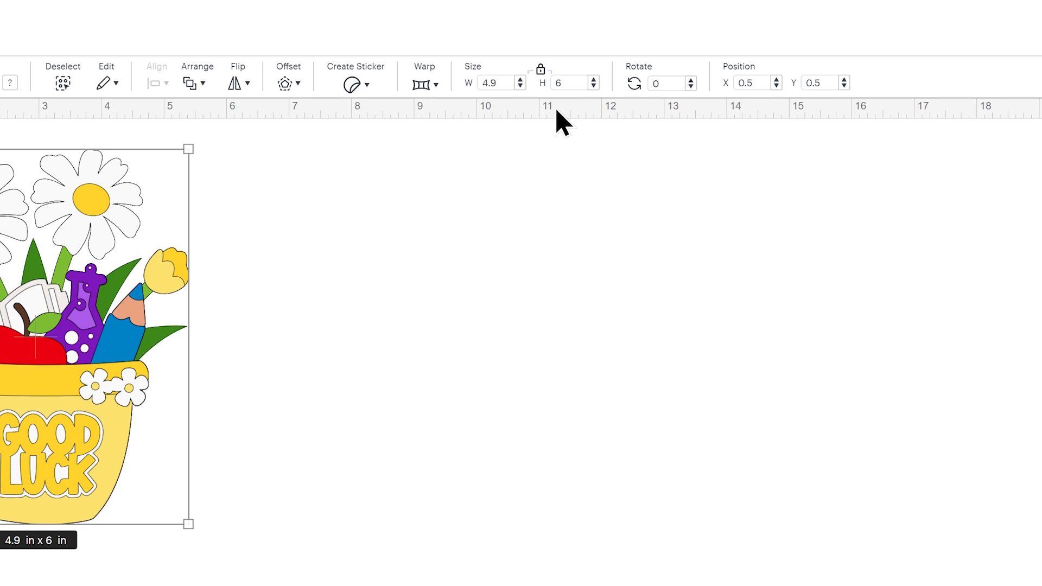
- Set the flower pot design's height to 9 in with the proportions locked
left_click(565, 82)
type("9")
key("Return")
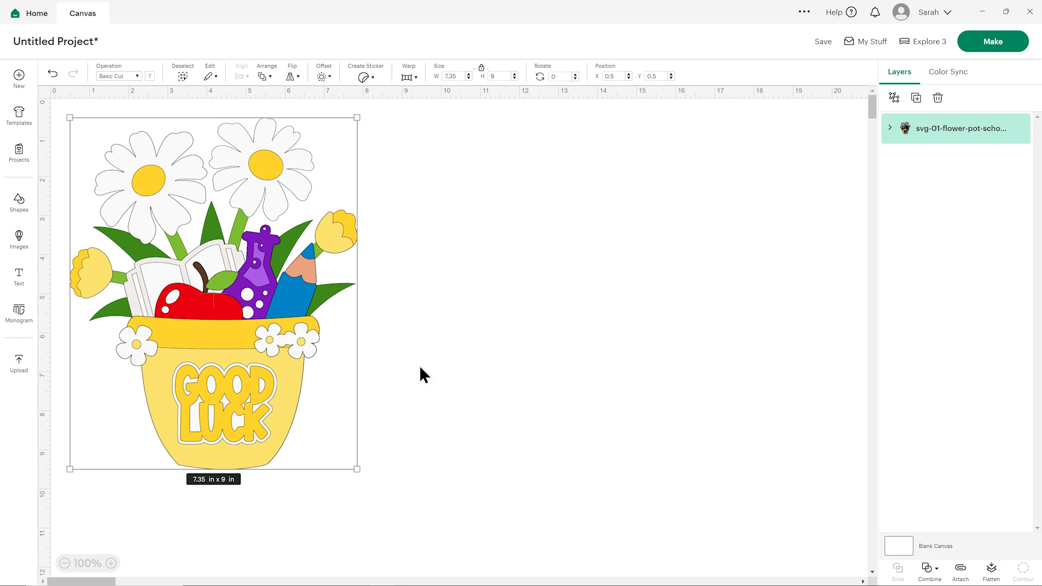
- Expand the flower pot group, hide the Good Luck lettering and its white backing layer, and show both again
left_click(890, 129)
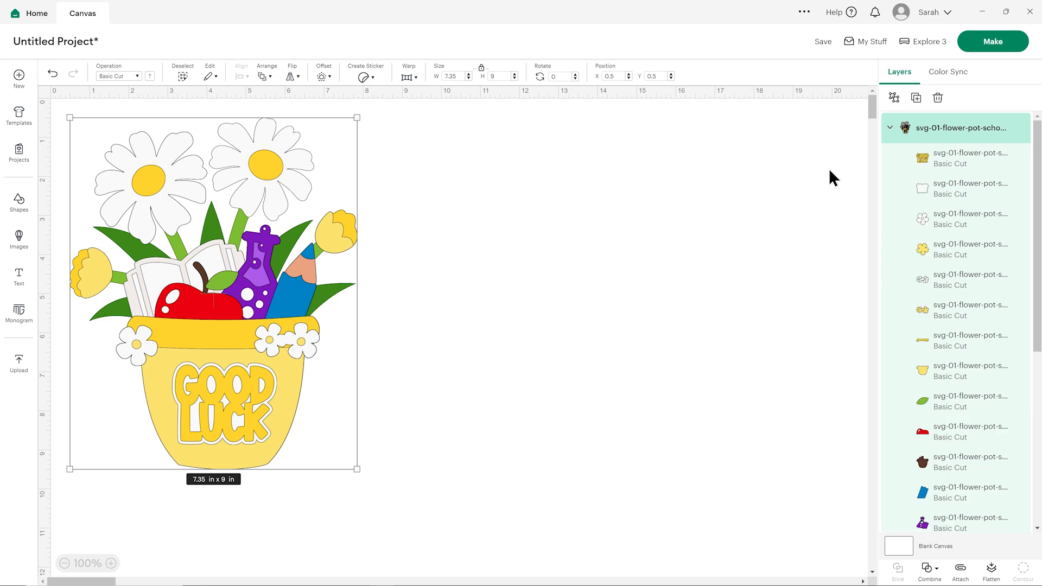
left_click(947, 165)
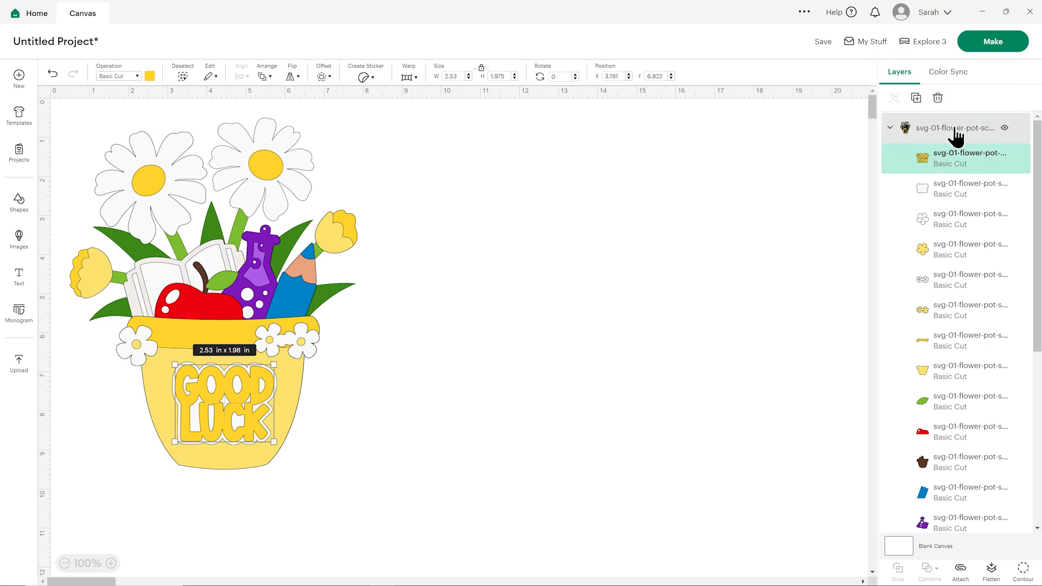
left_click(1005, 158)
left_click(993, 191)
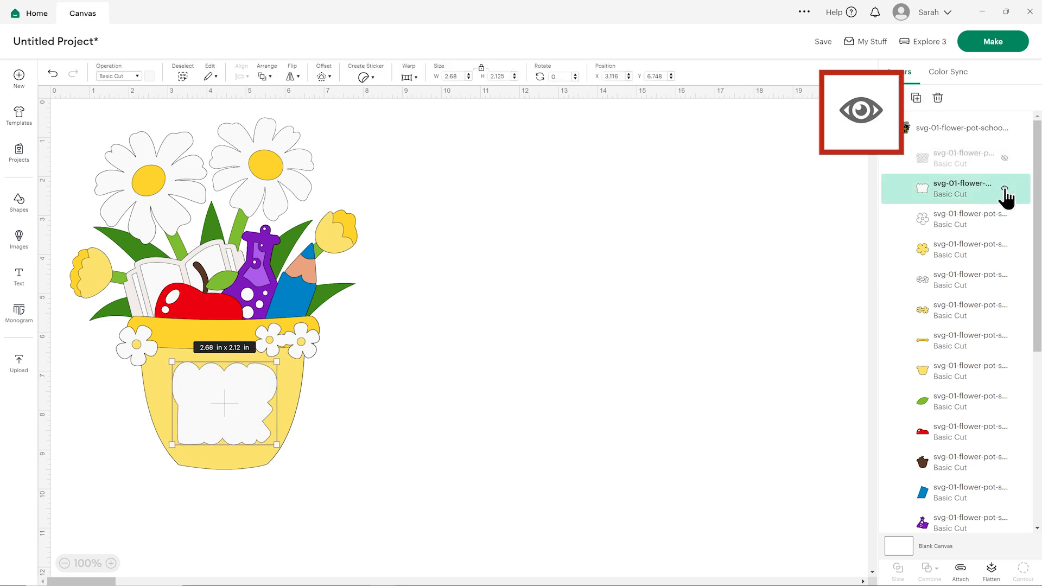
left_click(1005, 188)
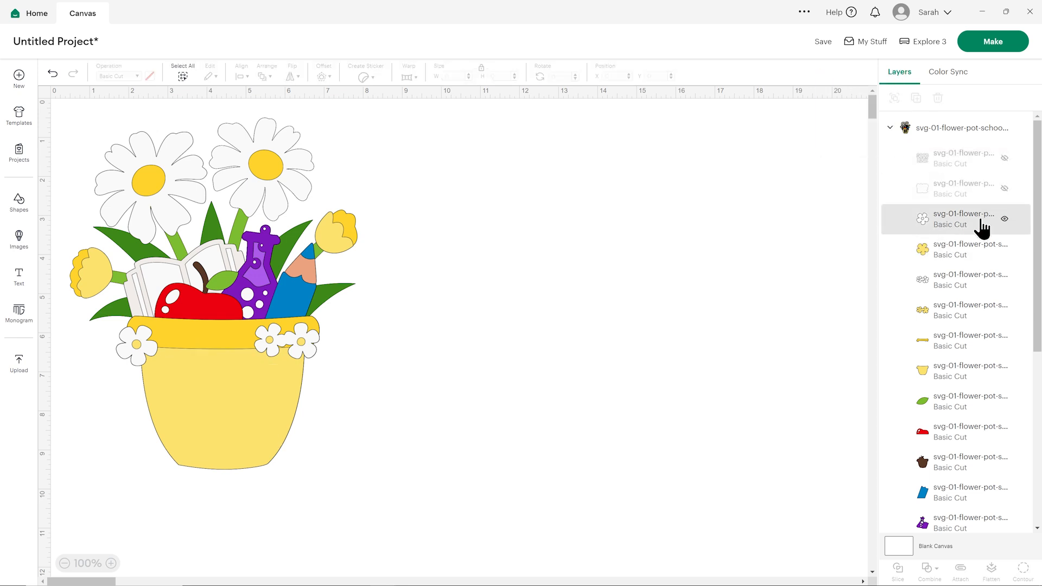
left_click(1004, 188)
left_click(1005, 158)
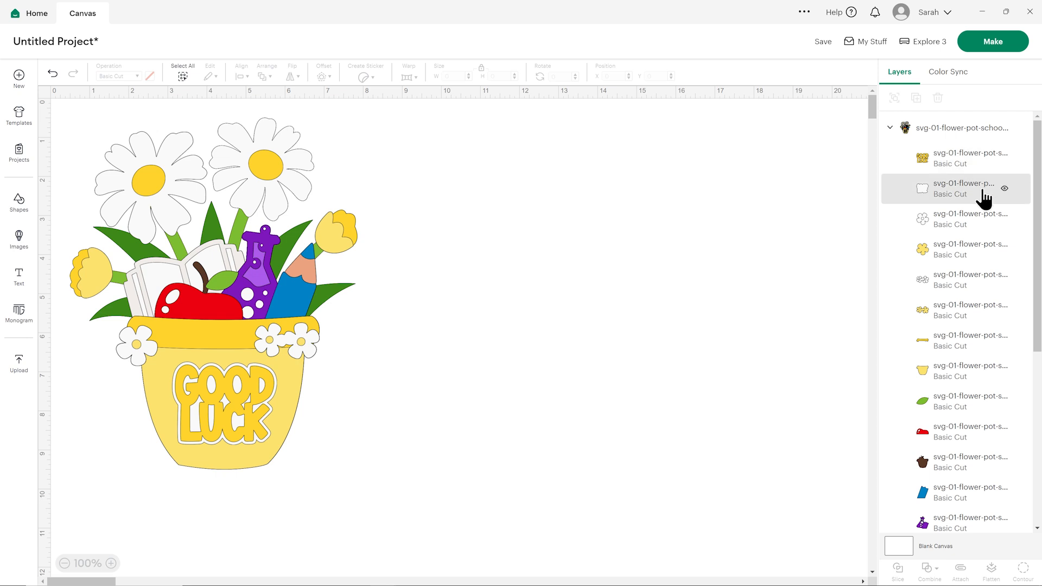
- Change the Good Luck lettering layer's material color to the design's blue and deselect it
left_click(966, 171)
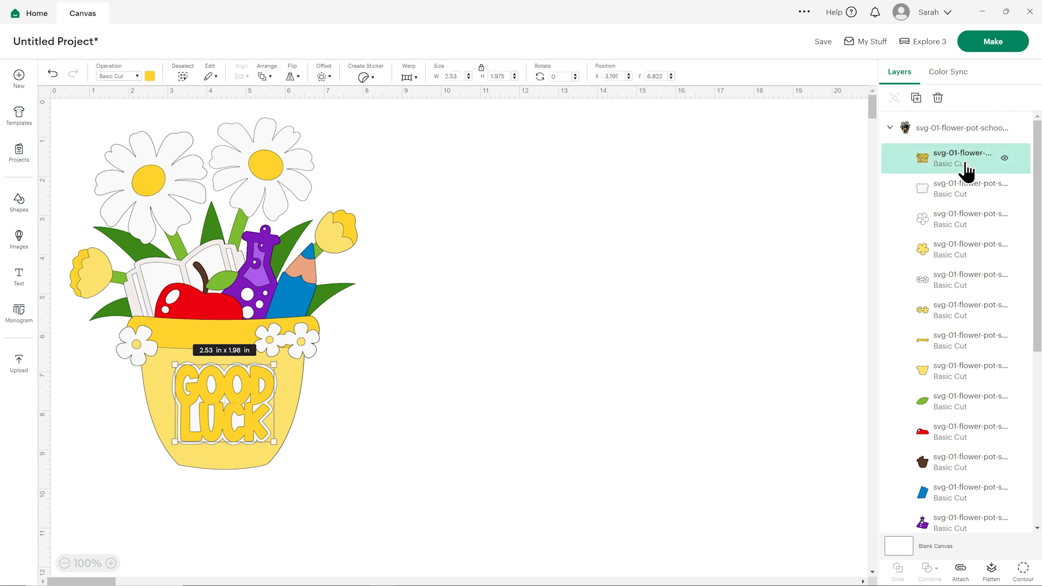
left_click(150, 77)
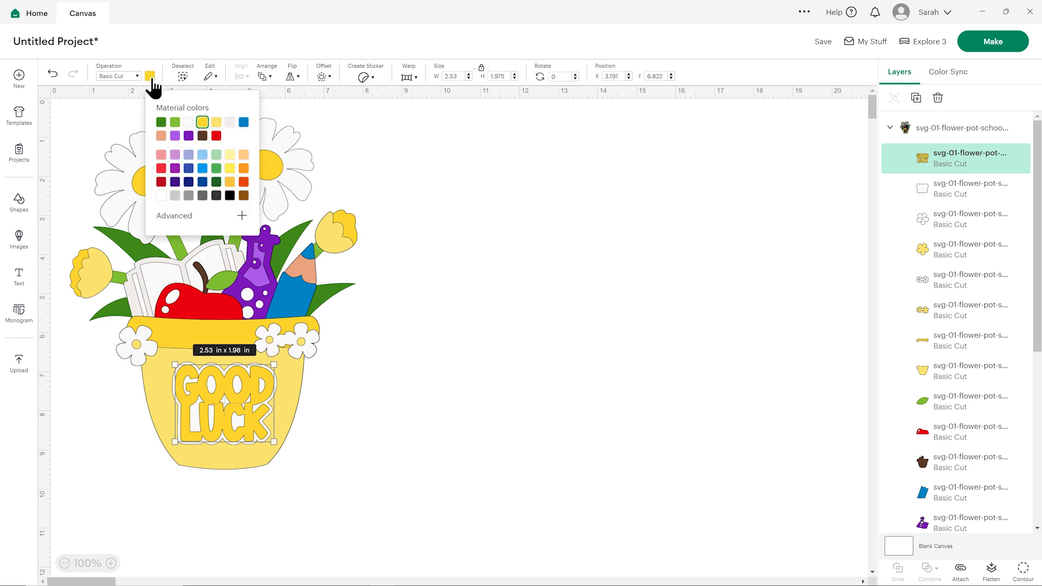
left_click(244, 123)
left_click(475, 200)
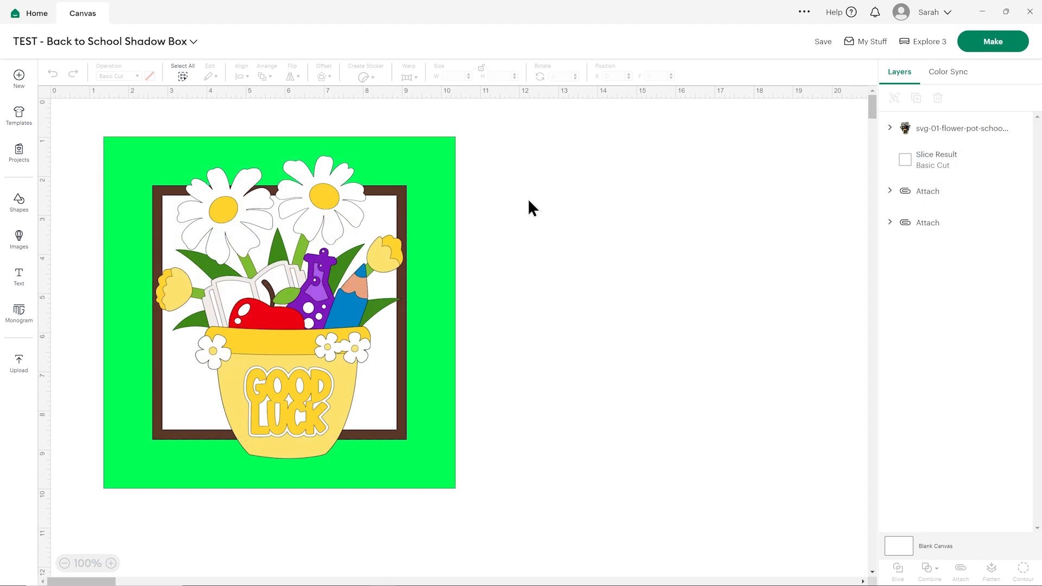
- Examine the layers of the back-to-school card project, including the white and dark green base layers and the Welcome Back to School lettering
left_click(446, 155)
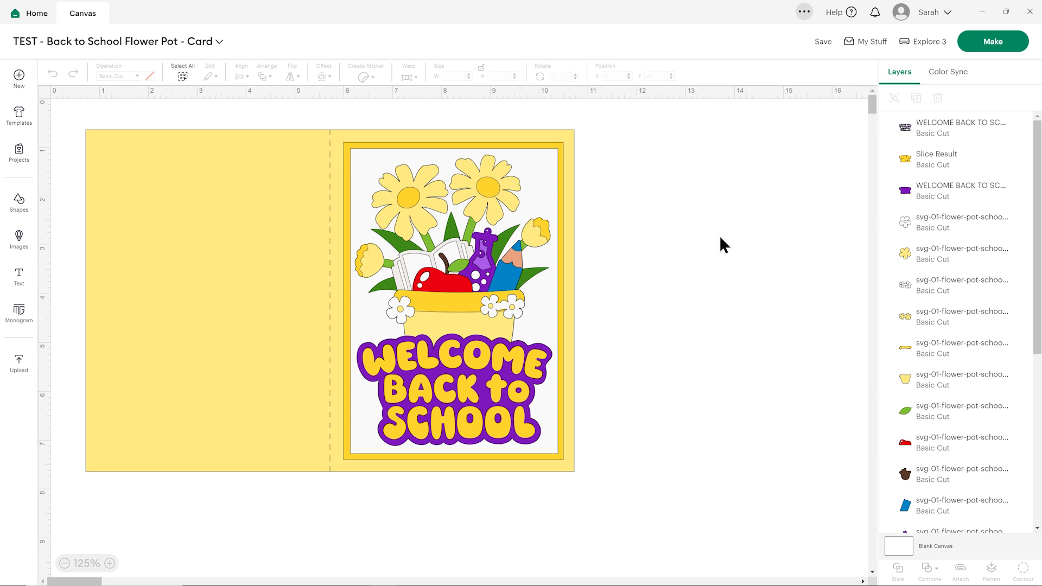
scroll(933, 304, "down", 10)
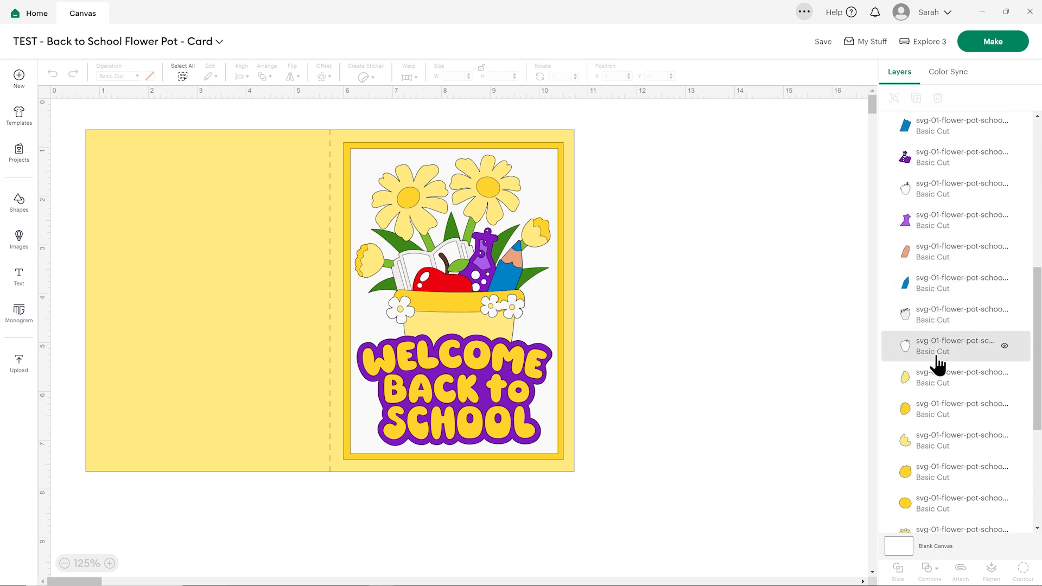
left_click(937, 358)
scroll(944, 380, "down", 5)
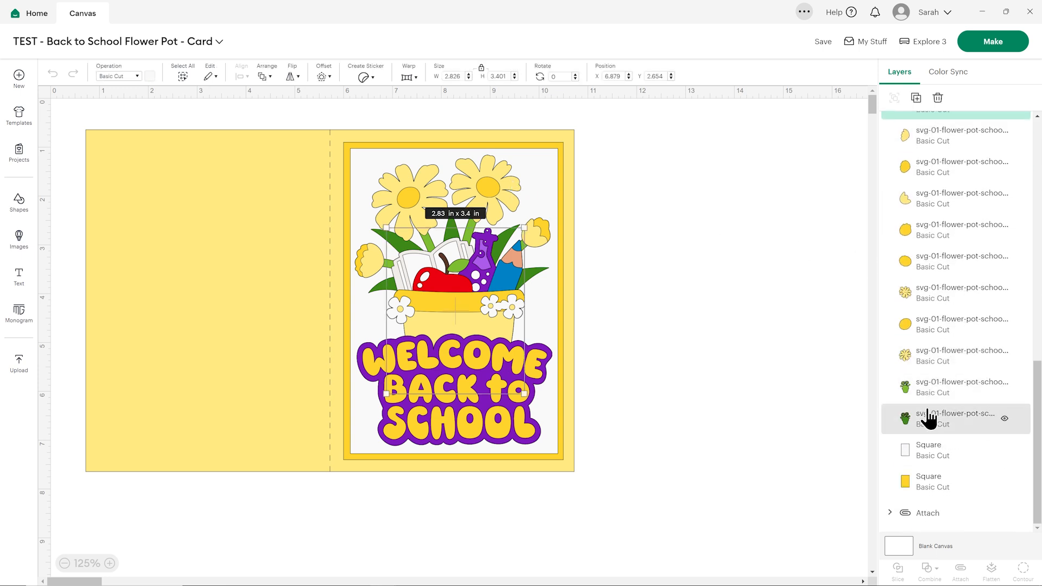
left_click(929, 418)
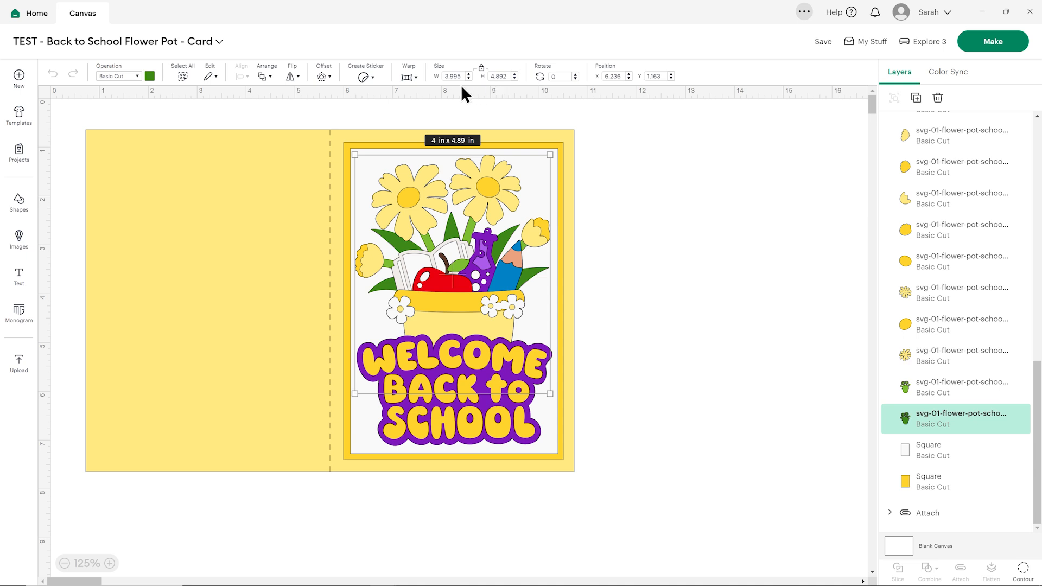
left_click(645, 183)
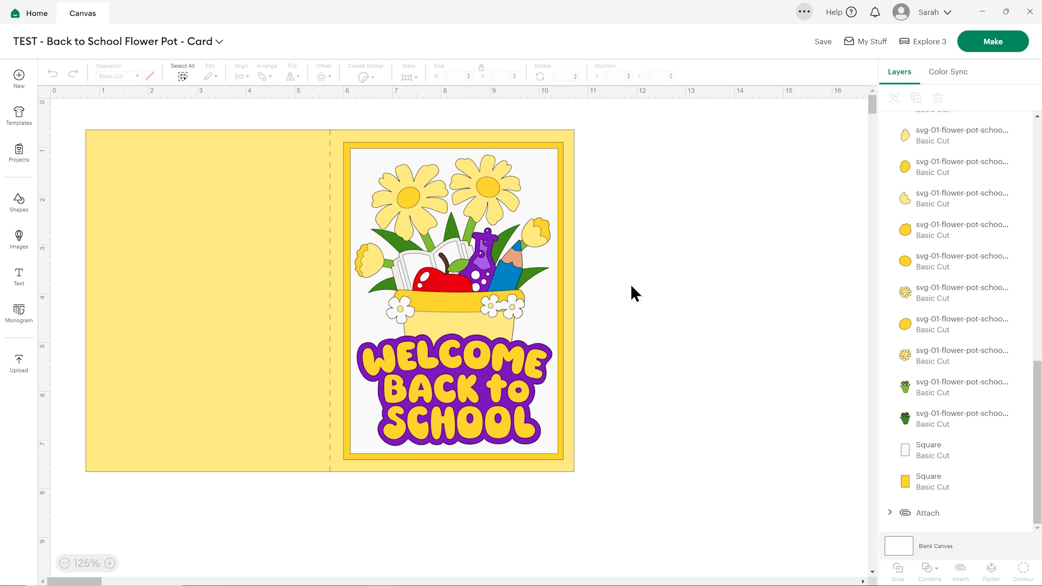
left_click(488, 350)
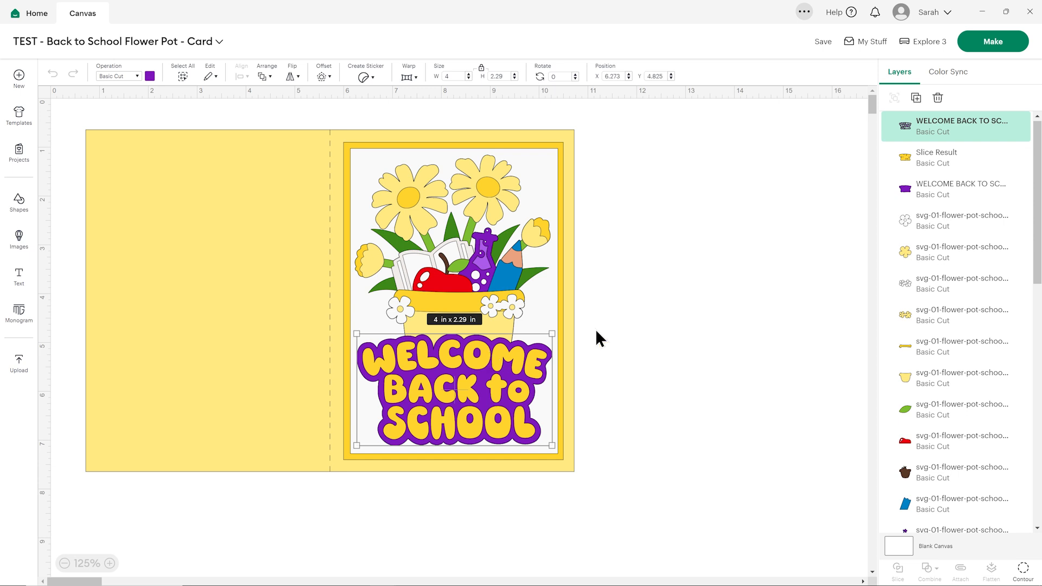
left_click(717, 275)
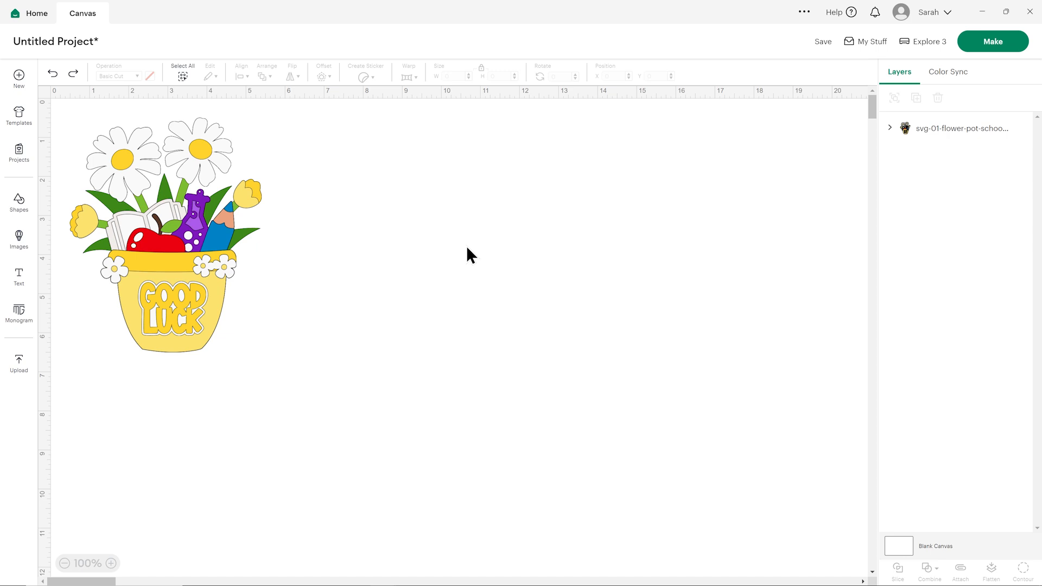
- Send the flower pot project to mat preparation and set the first mat's material size to 8.3 in x 11.7 in (A4)
left_click(985, 47)
left_click(463, 347)
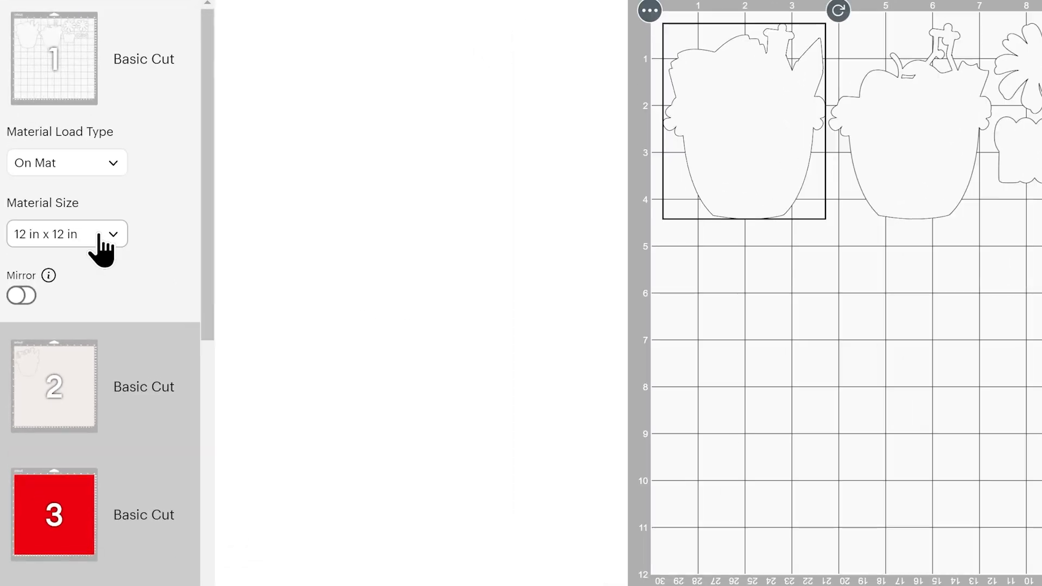
left_click(100, 235)
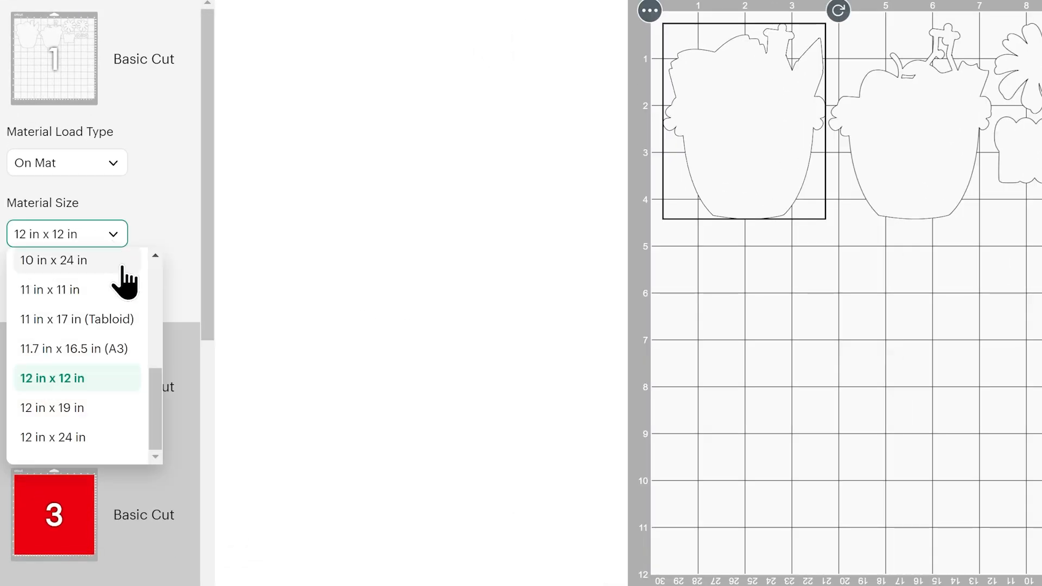
scroll(127, 307, "up", 2)
scroll(133, 316, "up", 2)
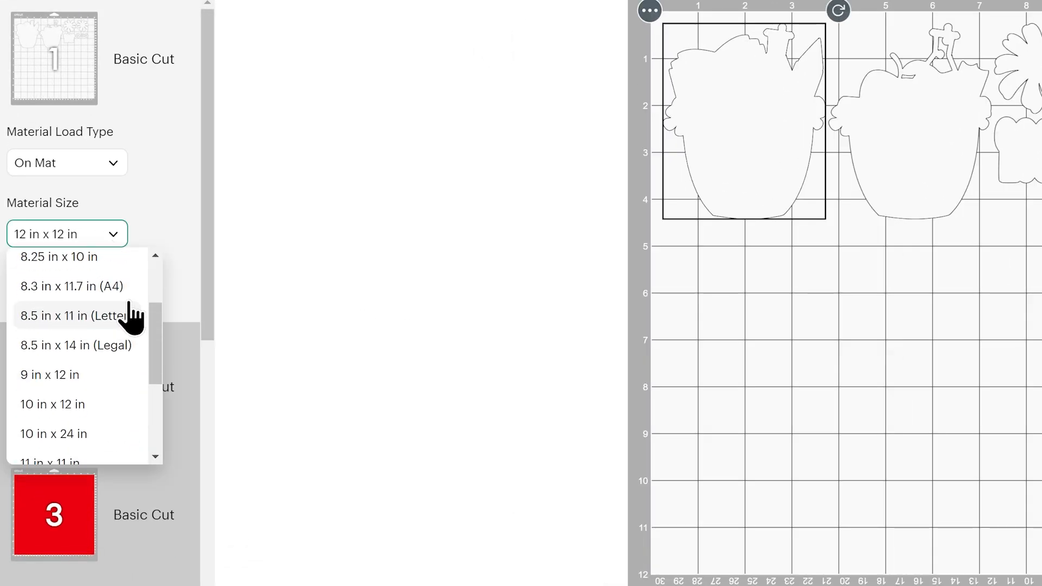
left_click(125, 288)
- Rearrange the first mat's small flowers around the pot tops, and move the lettering backing and one daisy into the space beneath the pots
left_click_drag(648, 256, 562, 131)
left_click_drag(597, 252, 628, 217)
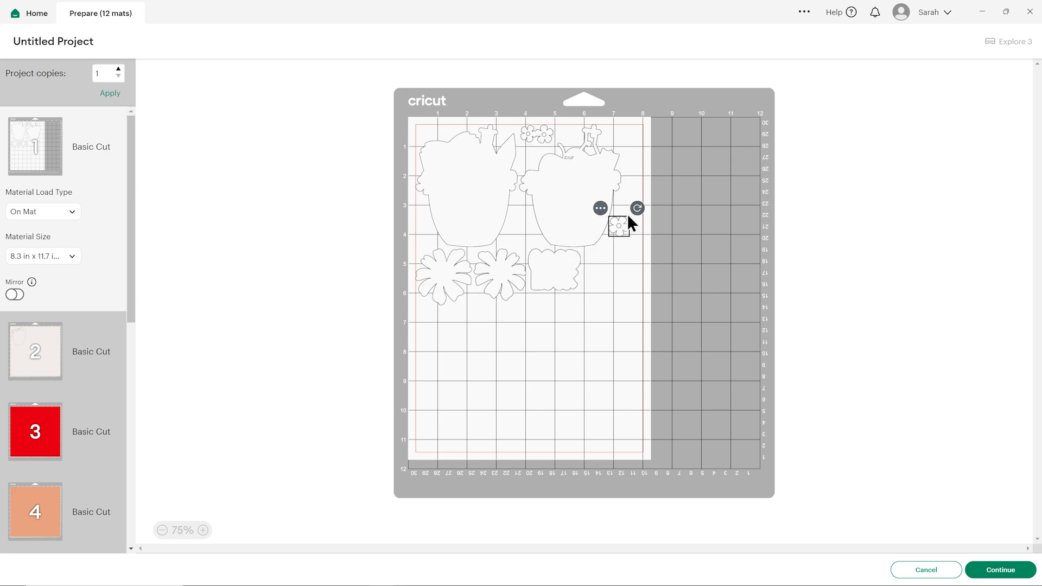
left_click_drag(575, 270, 628, 268)
left_click(534, 291)
left_click_drag(502, 279, 525, 265)
left_click(555, 312)
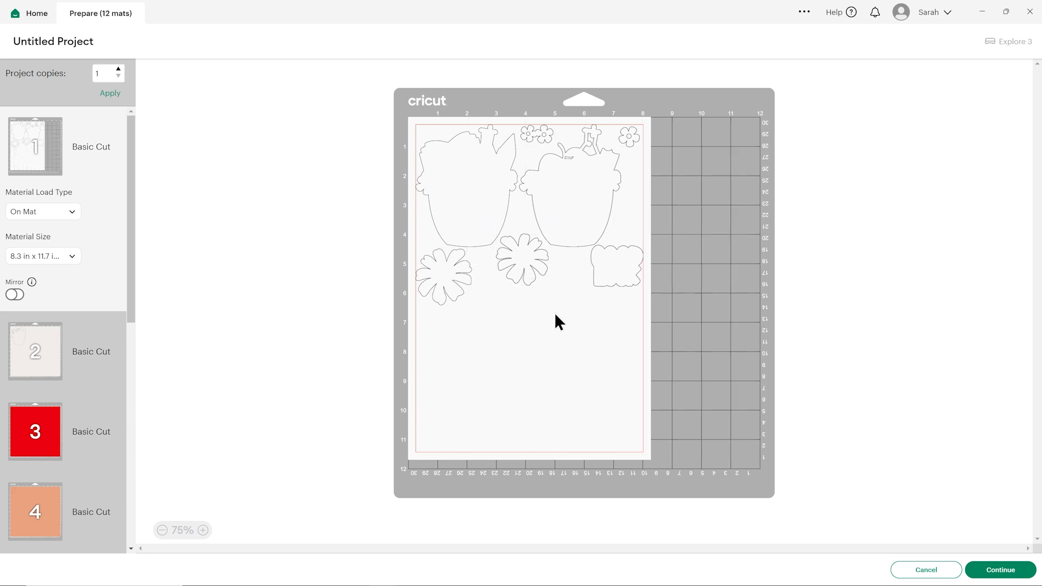